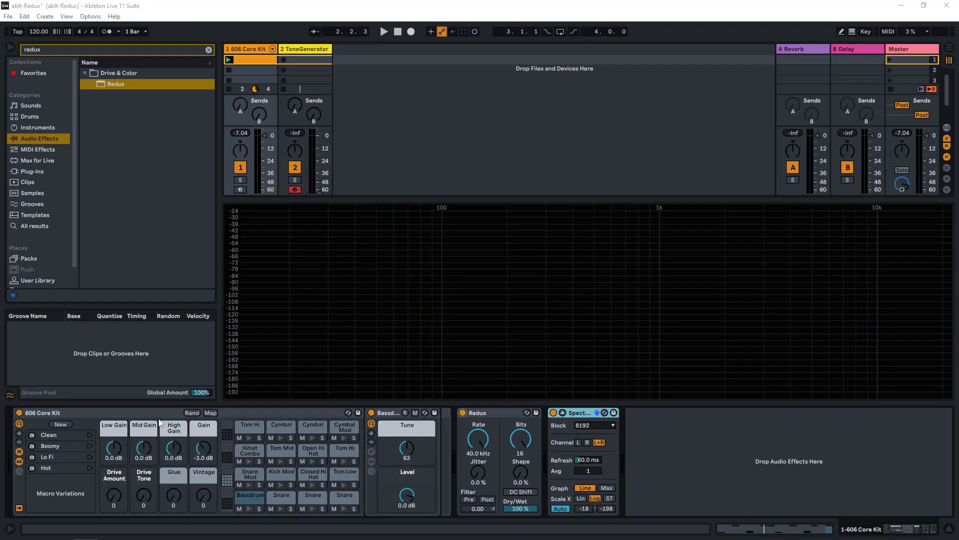
Step: Launch the 606 Core Kit drum clip and lower Redux's Rate to 1.98 kHz
{"action": "left_click", "coordinate": [122, 412]}
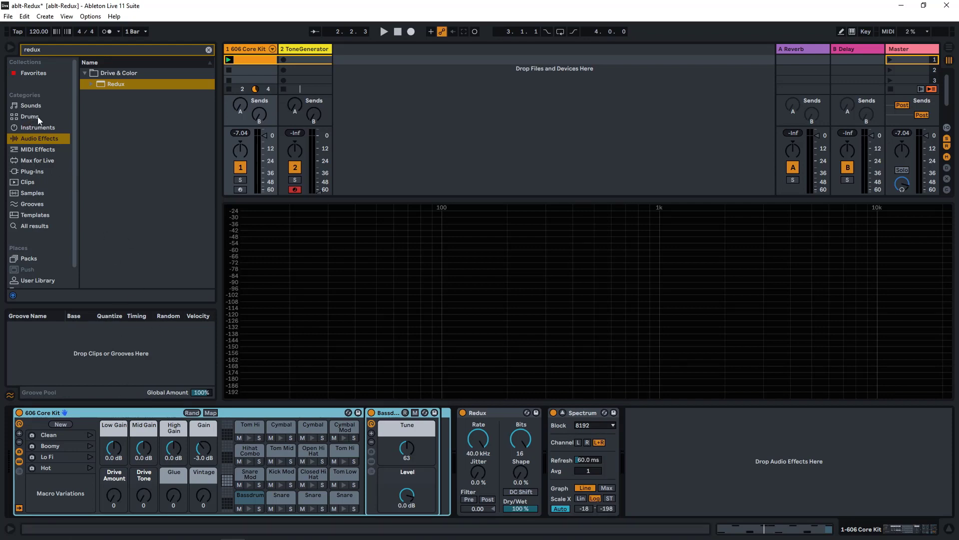
{"action": "left_click", "coordinate": [386, 91]}
{"action": "left_click", "coordinate": [228, 60]}
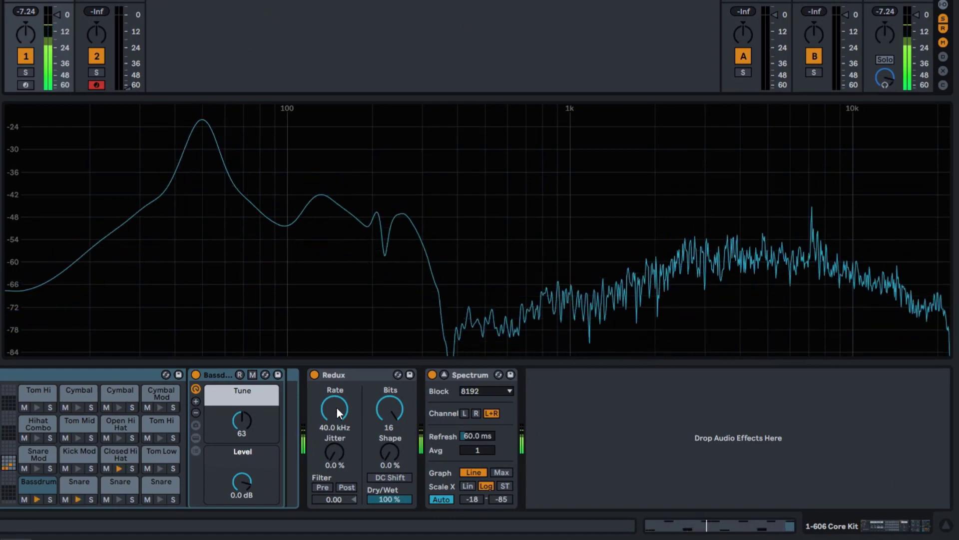
{"action": "left_click_drag", "start_coordinate": [337, 407], "coordinate": [337, 461]}
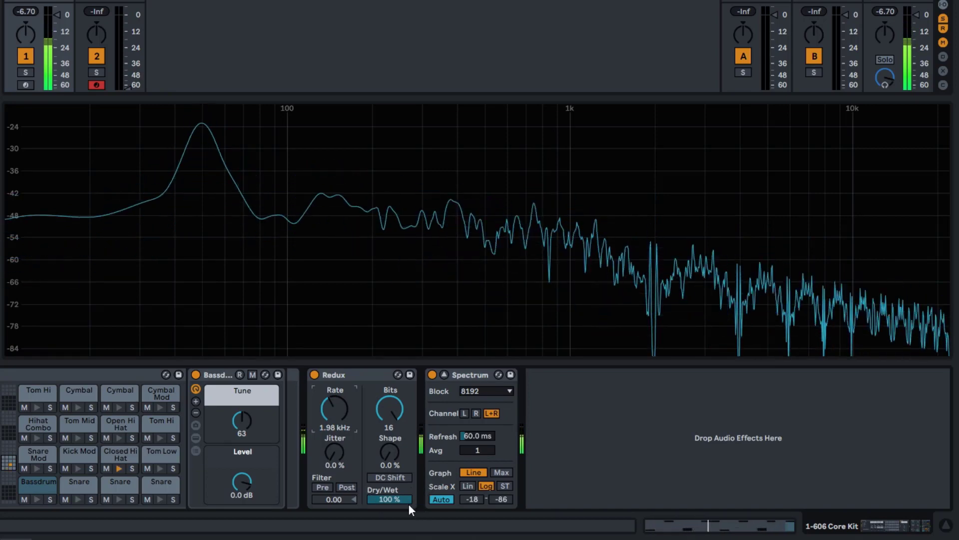
Step: Audition Redux's Dry/Wet at 20% and 14%, and return it to 100%
{"action": "left_click_drag", "start_coordinate": [407, 500], "coordinate": [408, 537]}
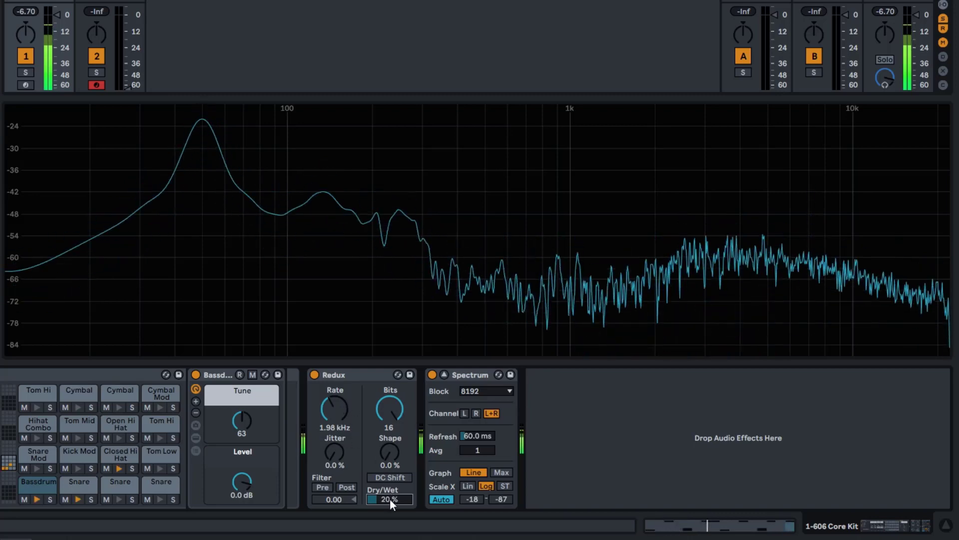
{"action": "left_click_drag", "start_coordinate": [390, 497], "coordinate": [390, 465]}
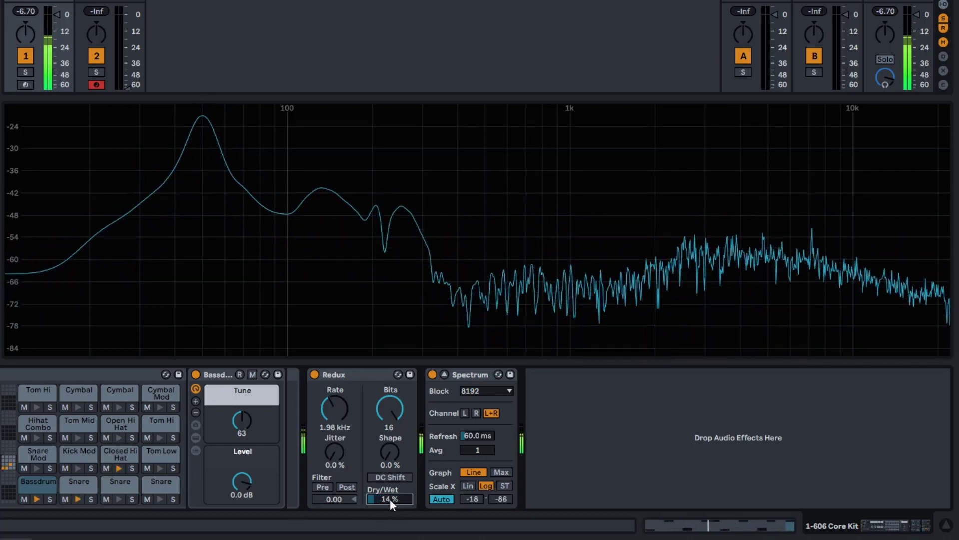
{"action": "left_click_drag", "start_coordinate": [389, 499], "coordinate": [390, 465]}
Step: Restore Redux's Rate to 40 kHz, replay the drum clip and compare Jitter at 34% and 0%, ending at 100%
{"action": "left_click_drag", "start_coordinate": [348, 422], "coordinate": [341, 385]}
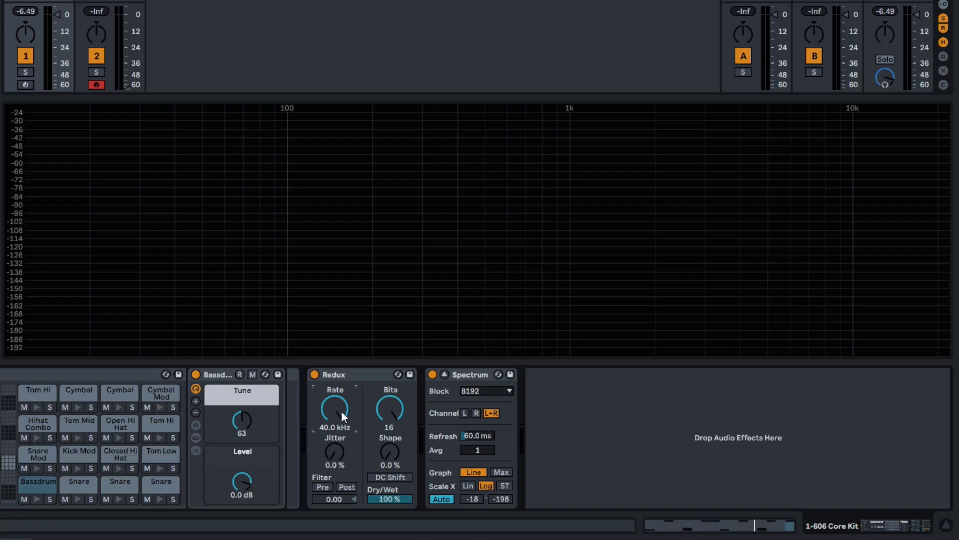
{"action": "key", "text": "space"}
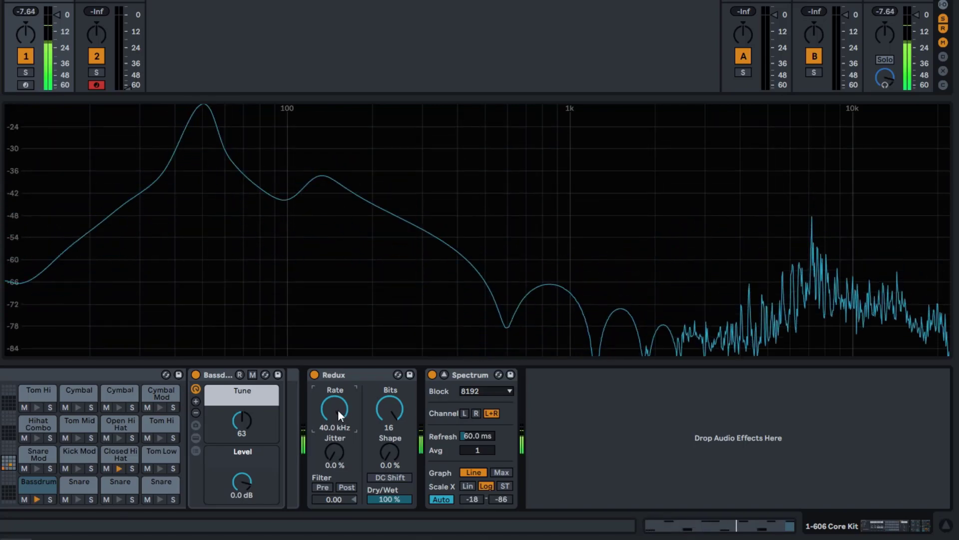
{"action": "left_click_drag", "start_coordinate": [334, 454], "coordinate": [333, 414]}
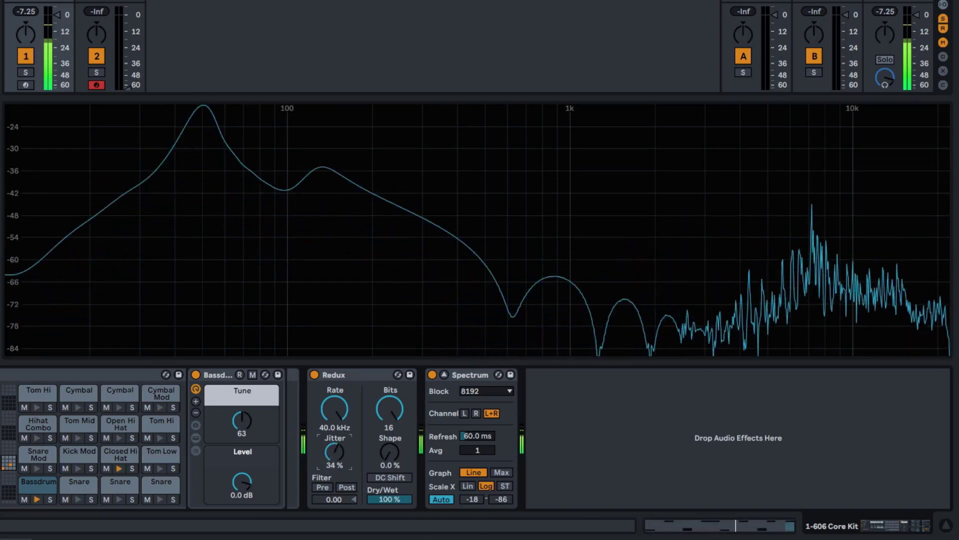
{"action": "left_click_drag", "start_coordinate": [334, 453], "coordinate": [334, 492]}
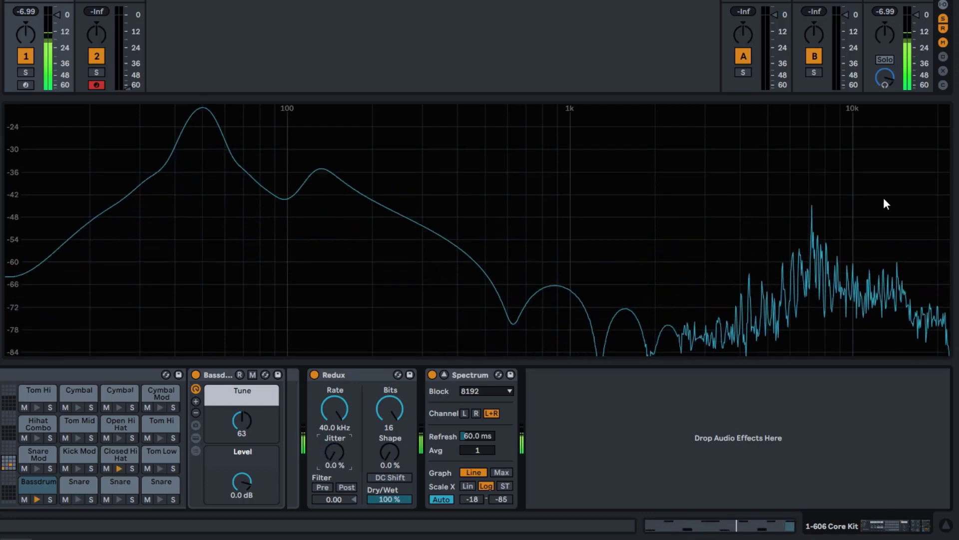
{"action": "left_click_drag", "start_coordinate": [334, 452], "coordinate": [334, 350]}
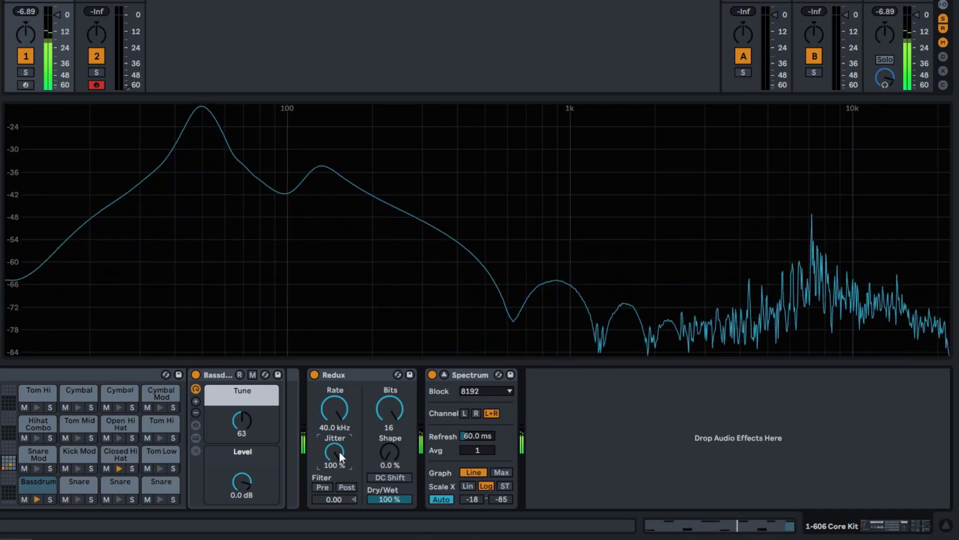
{"action": "mouse_move", "coordinate": [340, 448]}
{"action": "left_mouse_down"}
{"action": "mouse_move", "coordinate": [340, 502]}
{"action": "mouse_move", "coordinate": [338, 436]}
{"action": "left_mouse_up"}
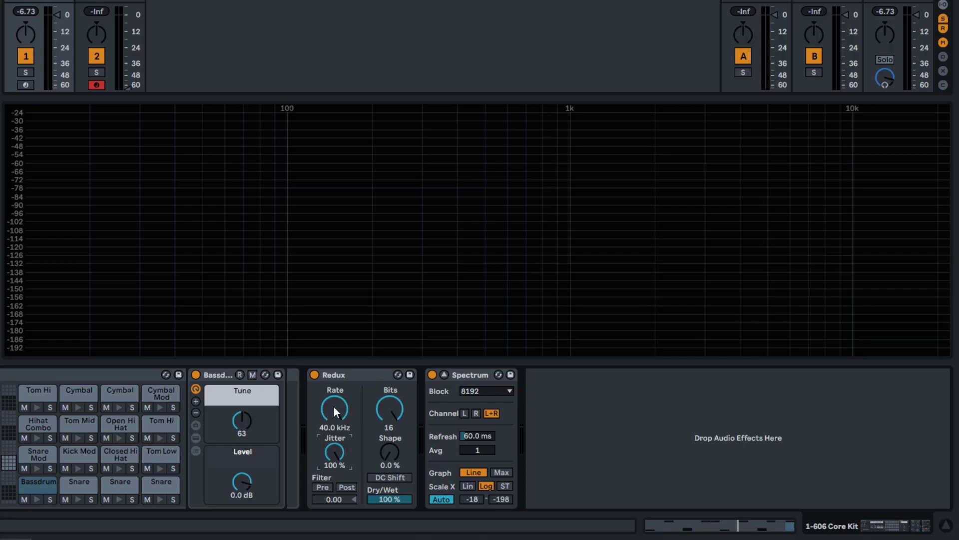
Step: Replay the drum clip, lower Redux's Rate to 3.21 kHz and enable the Pre filter
{"action": "key", "text": "space"}
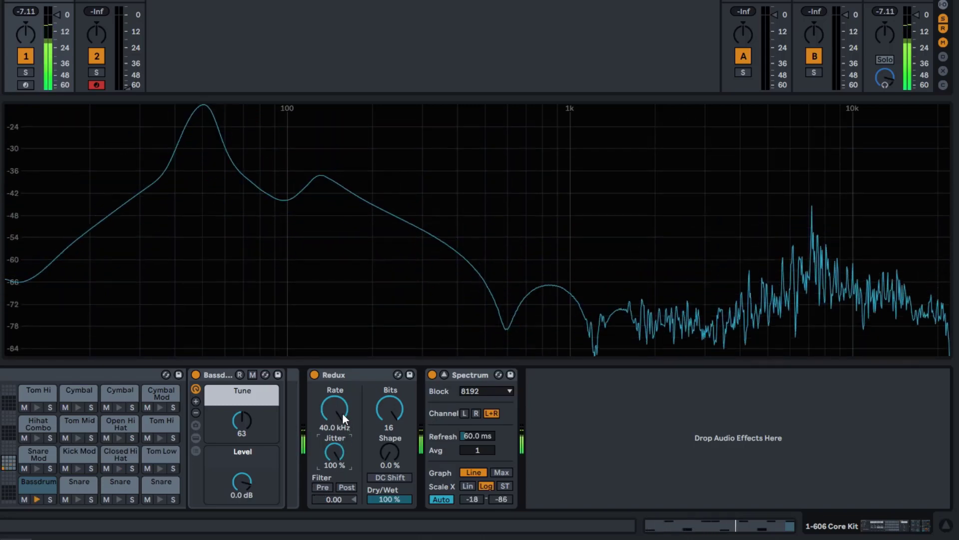
{"action": "left_click_drag", "start_coordinate": [343, 413], "coordinate": [337, 475]}
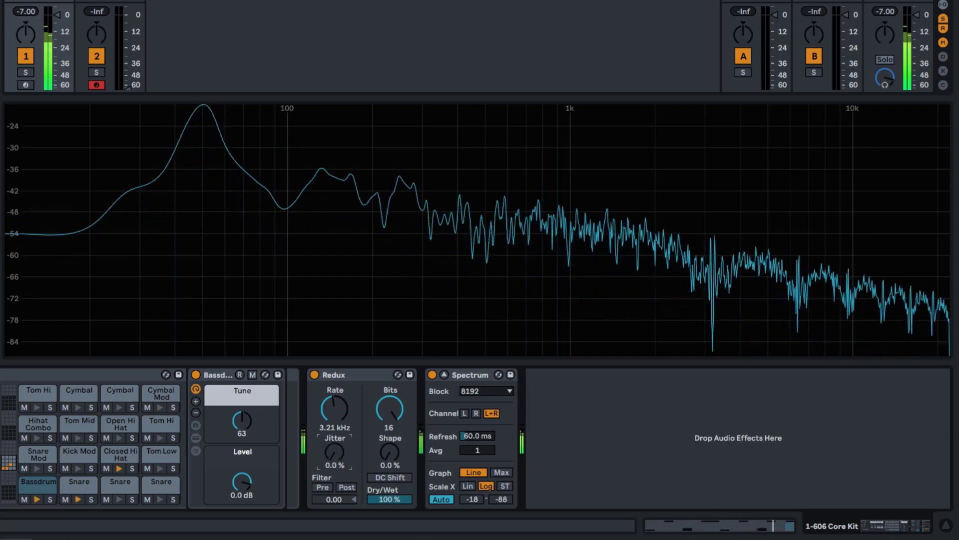
{"action": "left_click", "coordinate": [325, 487]}
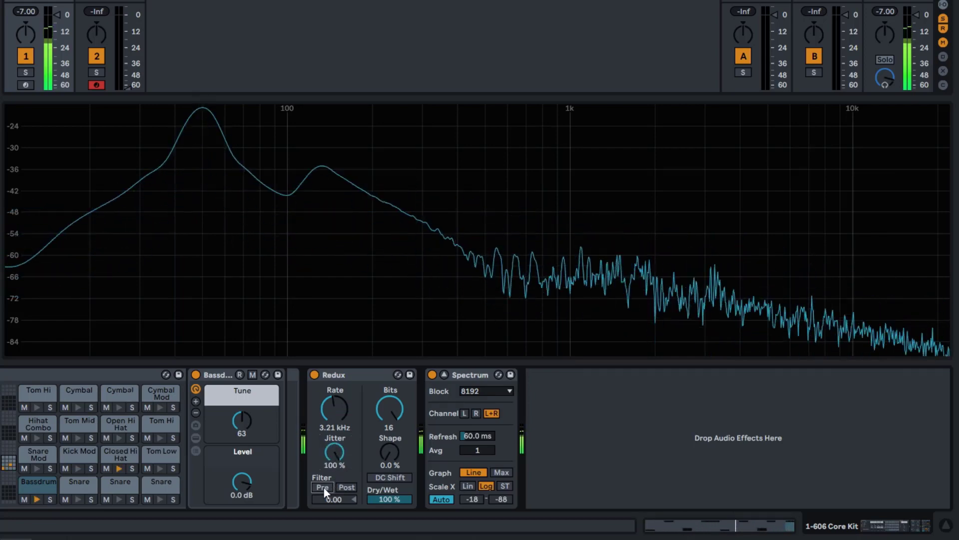
{"action": "left_click", "coordinate": [323, 487]}
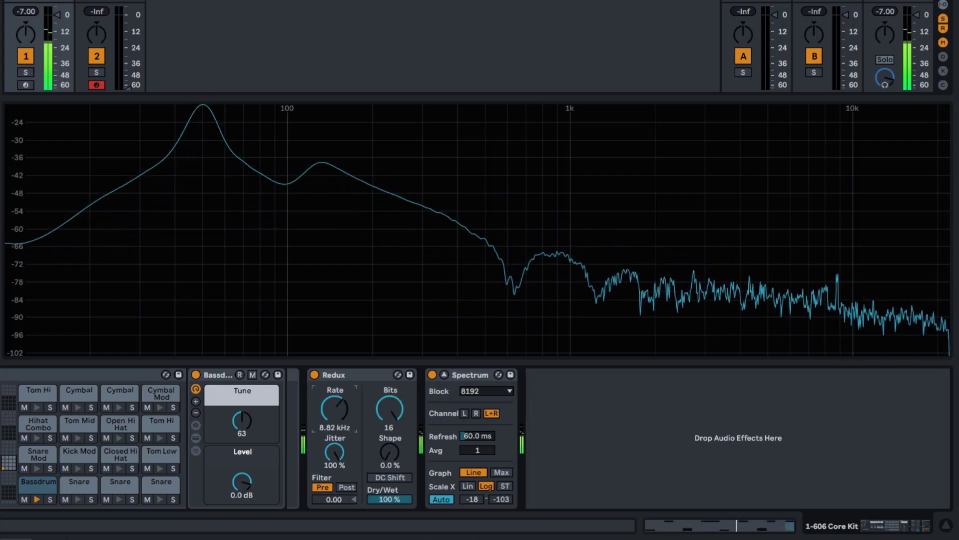
Step: Lower Redux's Rate to 755 Hz and compare the sound with the Pre filter off and Jitter reduced, restoring both
{"action": "left_click_drag", "start_coordinate": [337, 411], "coordinate": [337, 466]}
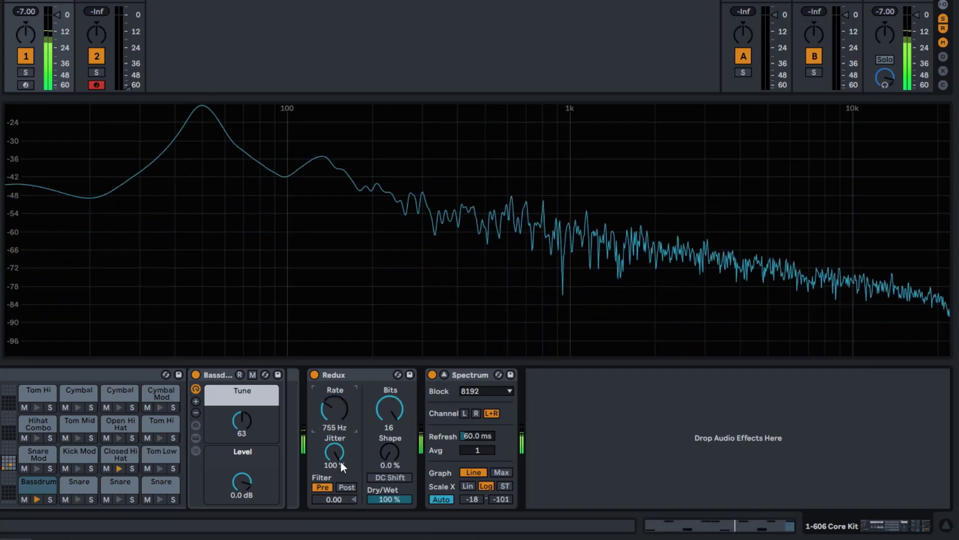
{"action": "left_click", "coordinate": [327, 487]}
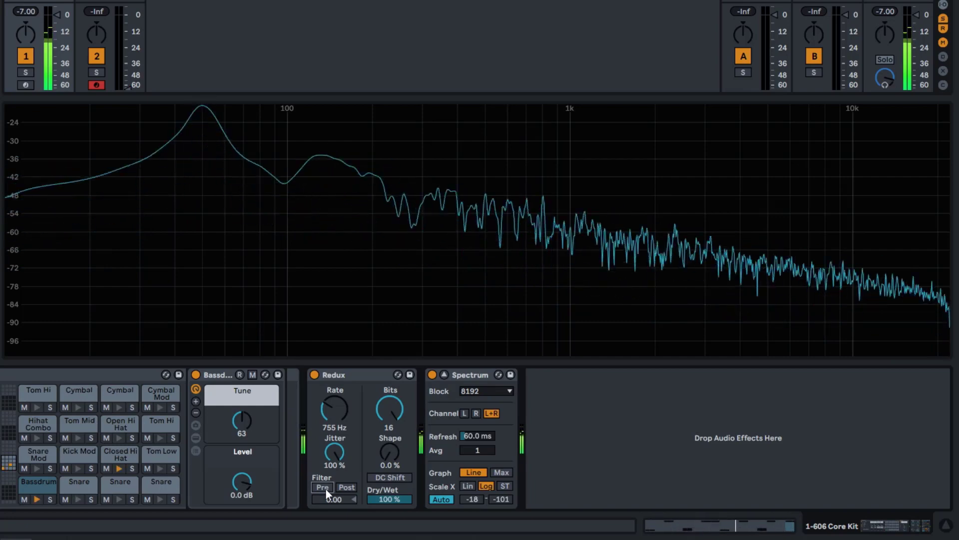
{"action": "left_click", "coordinate": [325, 488]}
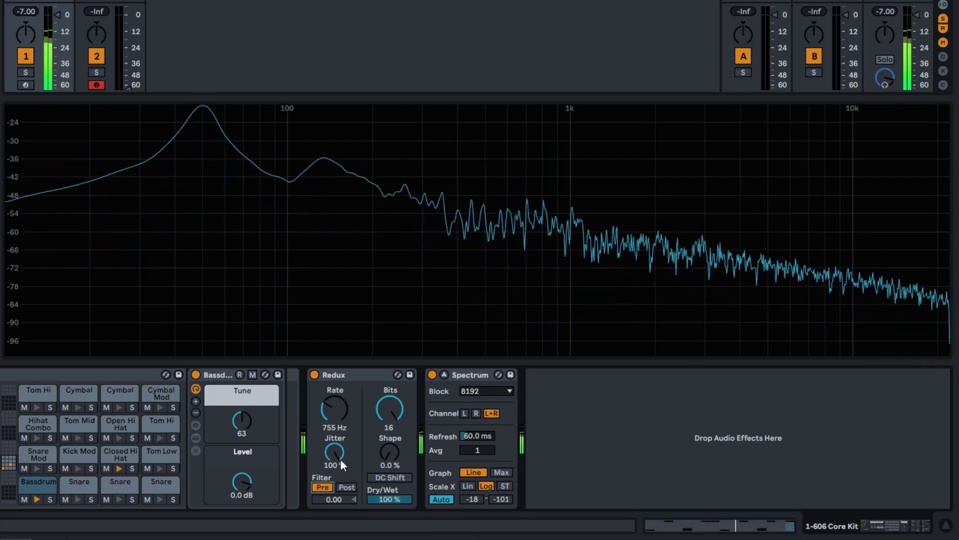
{"action": "left_click_drag", "start_coordinate": [341, 461], "coordinate": [342, 500]}
{"action": "left_click_drag", "start_coordinate": [334, 452], "coordinate": [334, 410]}
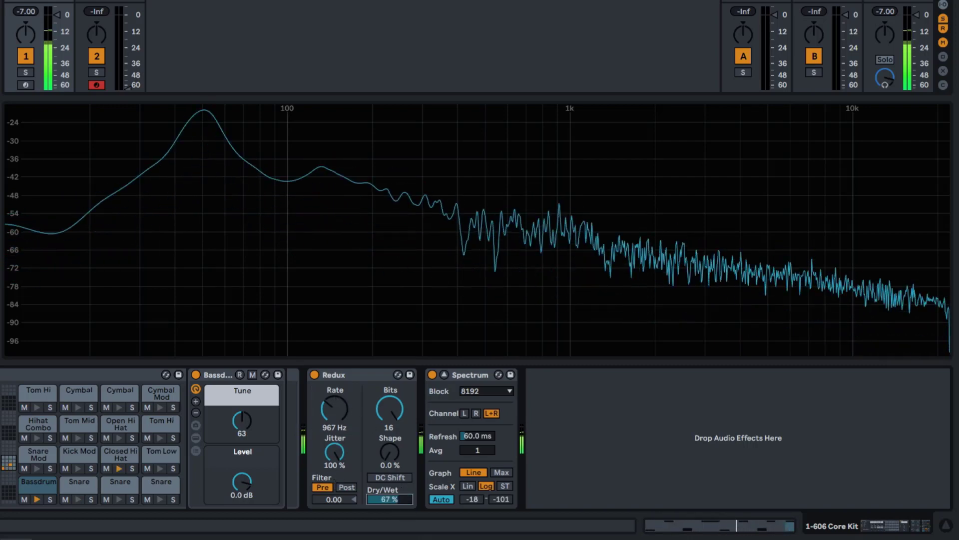
Step: Audition Redux at 29% Dry/Wet with the Rate set to 822 Hz, and return Dry/Wet to 100%
{"action": "left_click_drag", "start_coordinate": [390, 499], "coordinate": [390, 516]}
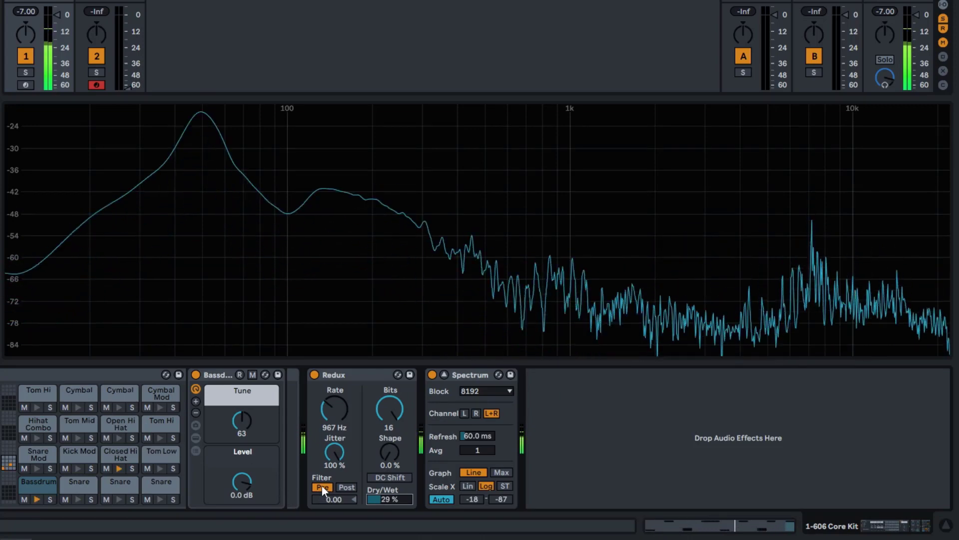
{"action": "left_click", "coordinate": [335, 407]}
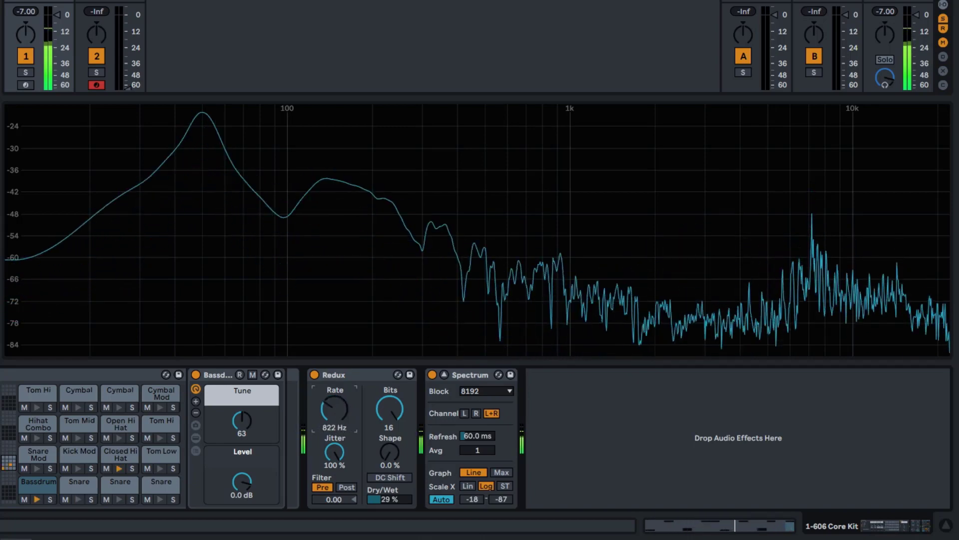
{"action": "left_click_drag", "start_coordinate": [382, 493], "coordinate": [382, 450]}
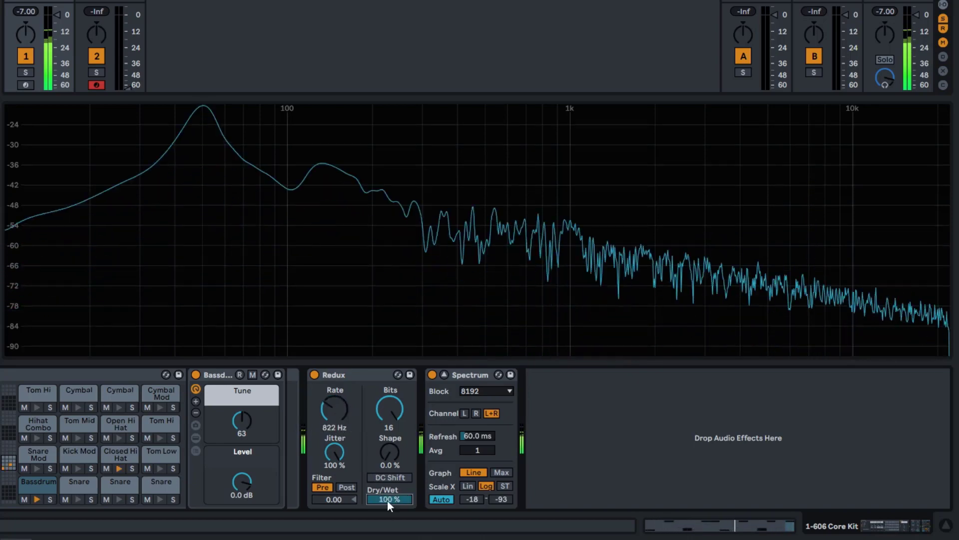
Step: Replace Redux's Pre filter with the Post filter and compare its octave offset at -4.00 and 4.00
{"action": "left_click", "coordinate": [331, 486]}
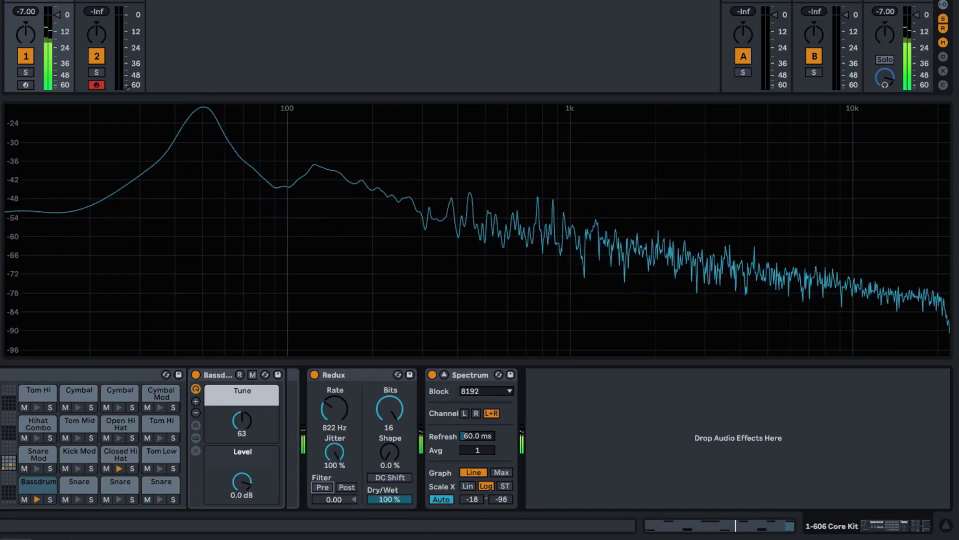
{"action": "left_click", "coordinate": [347, 487]}
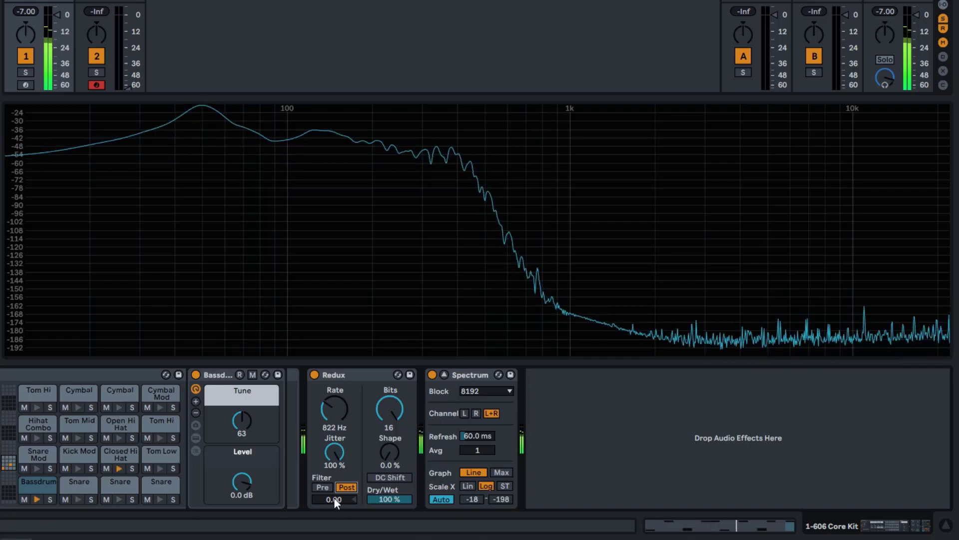
{"action": "left_click_drag", "start_coordinate": [335, 501], "coordinate": [334, 528]}
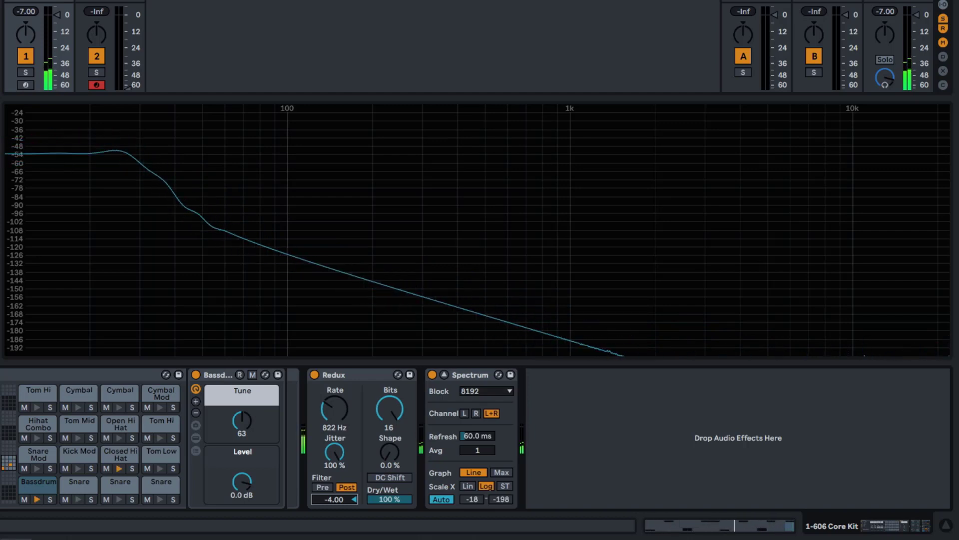
{"action": "left_click_drag", "start_coordinate": [339, 498], "coordinate": [339, 448]}
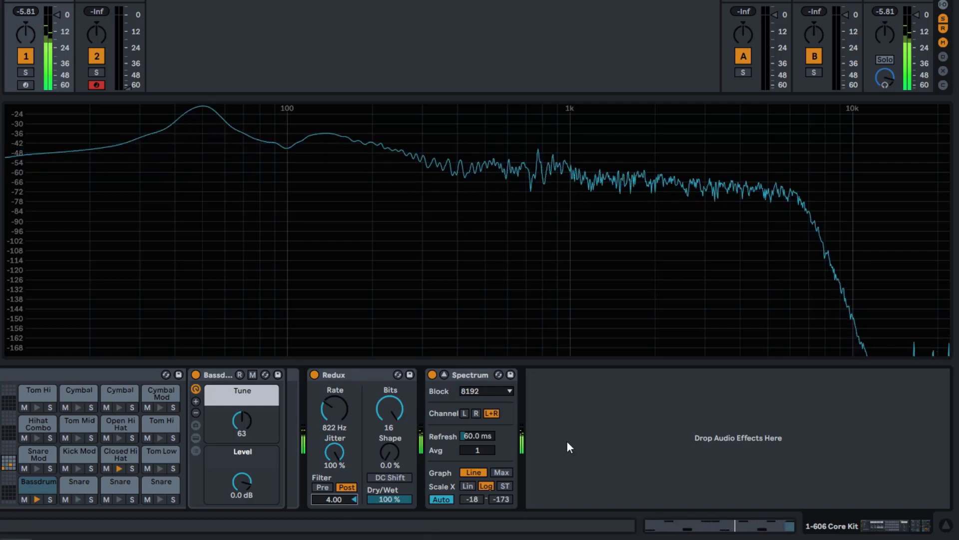
{"action": "mouse_move", "coordinate": [796, 196]}
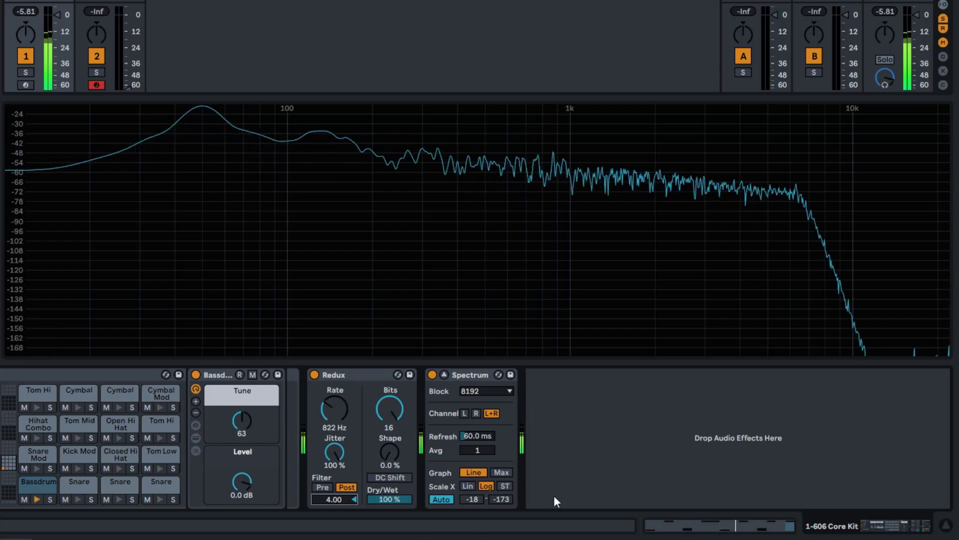
Step: Set Redux's Dry/Wet to 26%, the Post filter offset to 2.00 and the Rate to 3.99 kHz
{"action": "left_click_drag", "start_coordinate": [392, 498], "coordinate": [392, 522]}
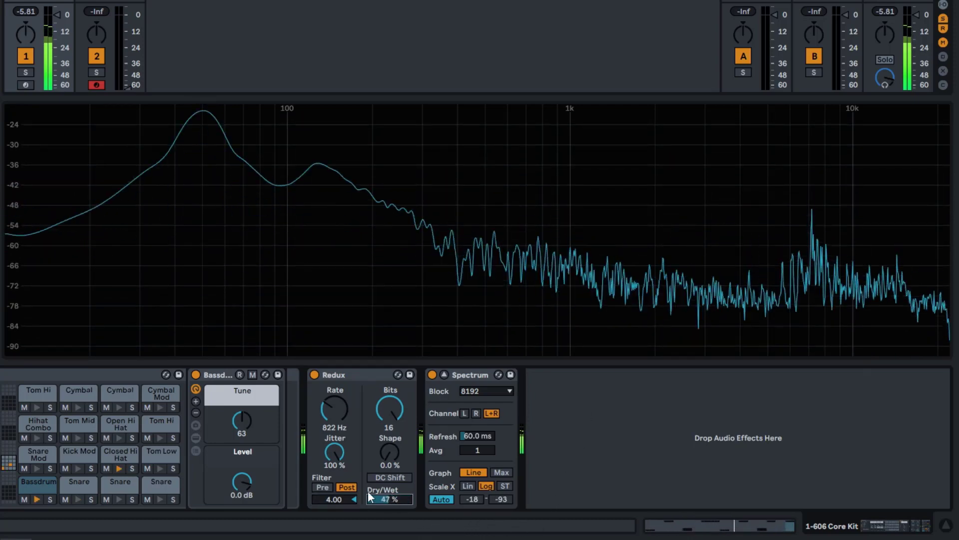
{"action": "left_click_drag", "start_coordinate": [335, 499], "coordinate": [334, 518]}
{"action": "left_click_drag", "start_coordinate": [390, 500], "coordinate": [390, 509]}
{"action": "mouse_move", "coordinate": [334, 408]}
{"action": "left_mouse_down"}
{"action": "mouse_move", "coordinate": [334, 391]}
{"action": "mouse_move", "coordinate": [334, 416]}
{"action": "mouse_move", "coordinate": [333, 393]}
{"action": "left_mouse_up"}
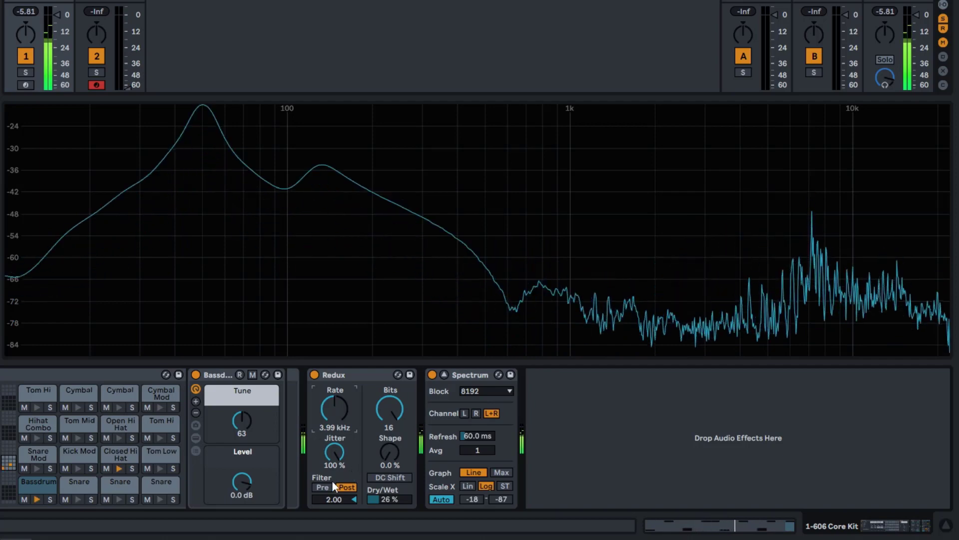
Step: Compare Redux's Pre and Post filters, leave both enabled, and set the filter offset to 2.69 with Dry/Wet at 23%
{"action": "left_click", "coordinate": [318, 487]}
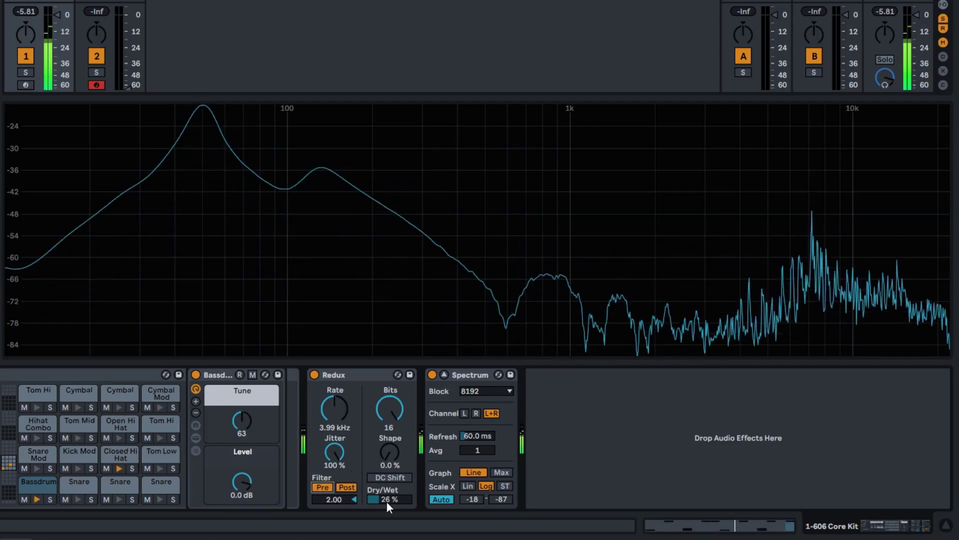
{"action": "left_click", "coordinate": [346, 485]}
{"action": "left_click", "coordinate": [331, 486]}
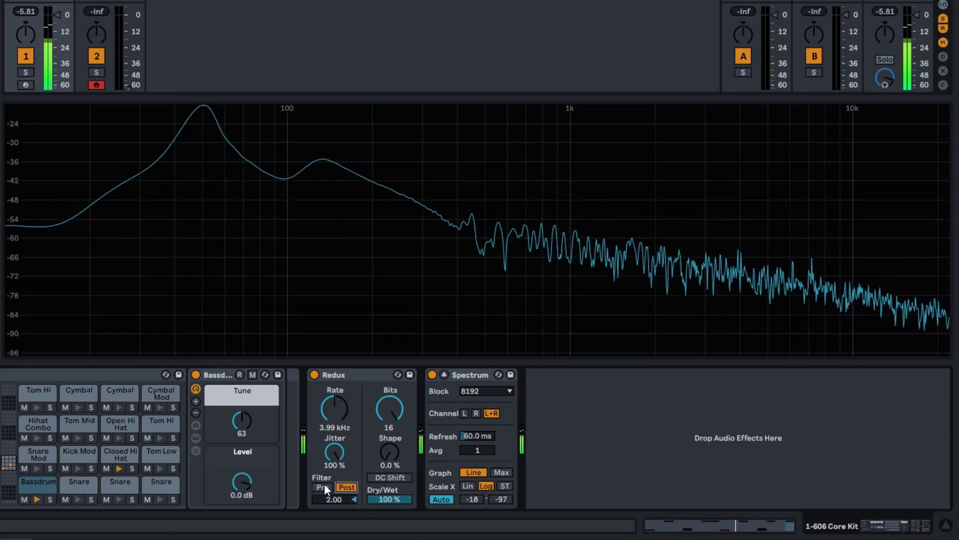
{"action": "left_click", "coordinate": [325, 486]}
{"action": "left_click_drag", "start_coordinate": [333, 498], "coordinate": [360, 494]}
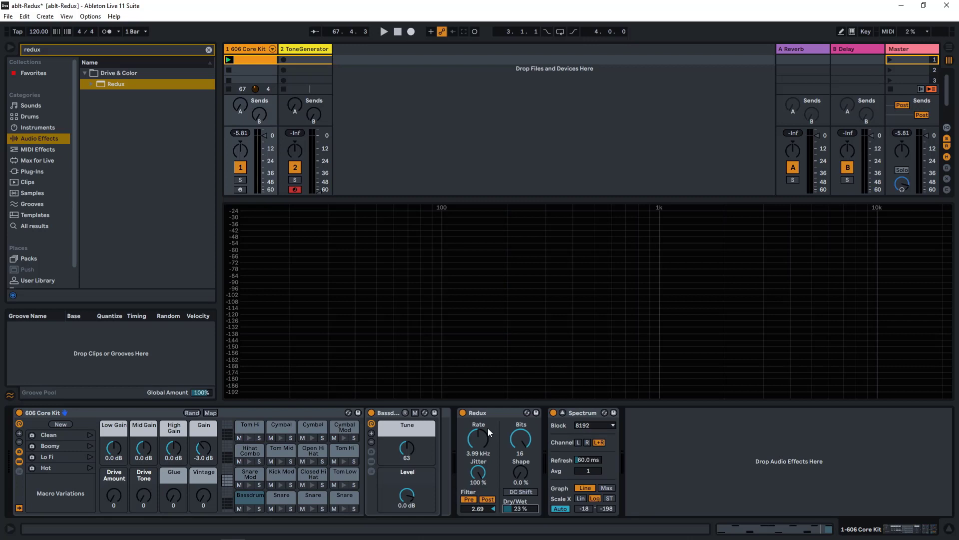
Step: Reset Redux to 40 kHz Rate, 0% Jitter, filters off and 100% Dry/Wet, and replay the drum clip with Bits lowered to 10
{"action": "left_click_drag", "start_coordinate": [473, 440], "coordinate": [472, 399]}
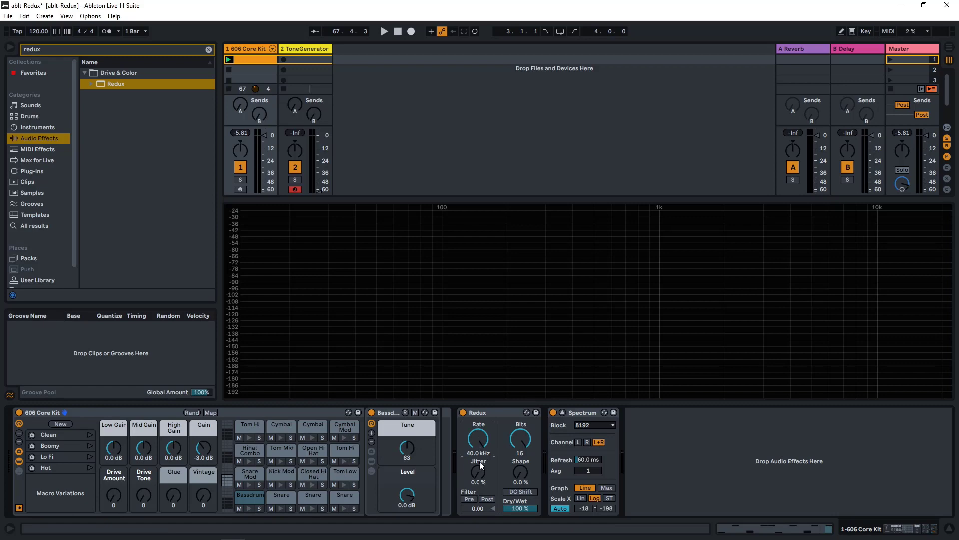
{"action": "key", "text": "space"}
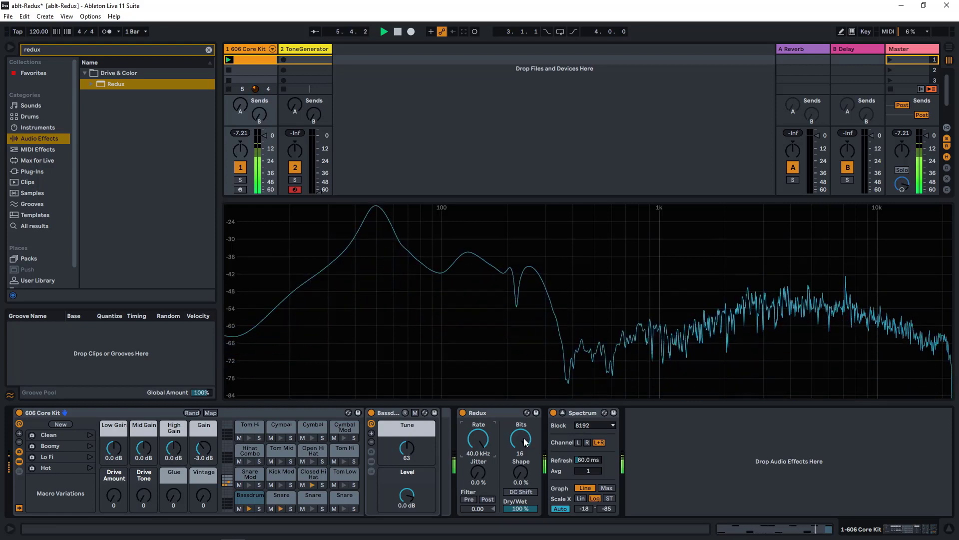
{"action": "left_click_drag", "start_coordinate": [524, 442], "coordinate": [524, 481]}
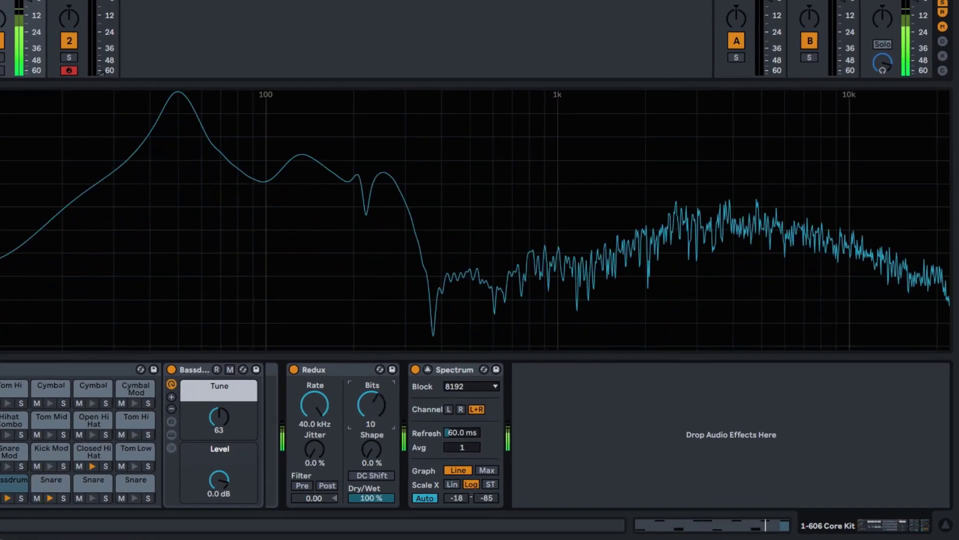
Step: Lower Redux's Bits to 5 on the playing 606 drum loop and fine-tune the bit reduction
{"action": "left_click_drag", "start_coordinate": [371, 405], "coordinate": [371, 440]}
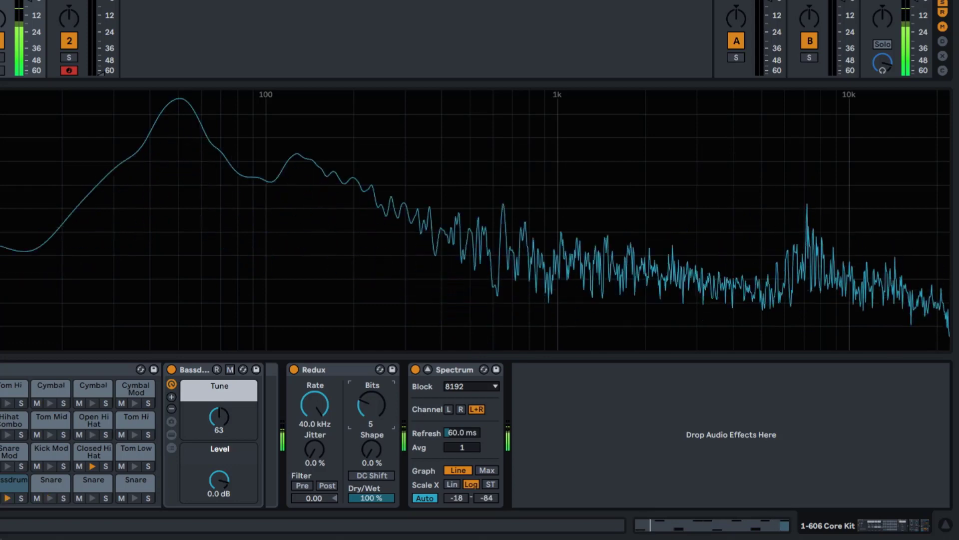
{"action": "mouse_move", "coordinate": [371, 405]}
{"action": "left_mouse_down"}
{"action": "mouse_move", "coordinate": [371, 423]}
{"action": "mouse_move", "coordinate": [371, 395]}
{"action": "left_mouse_up"}
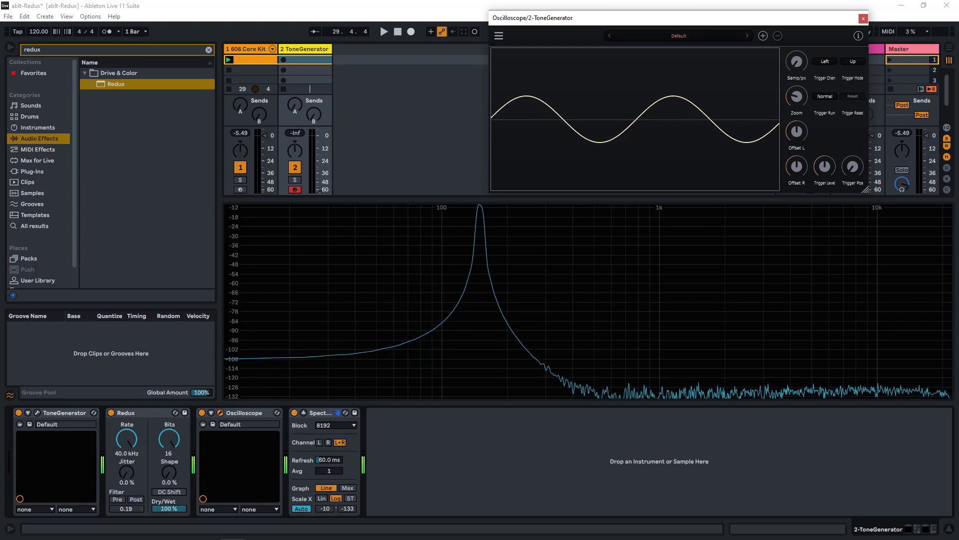
Step: On the ToneGenerator track, reduce Redux's Bits to 5 and settle at 6 while comparing the sine wave in Oscilloscope and Spectrum
{"action": "left_click", "coordinate": [170, 438]}
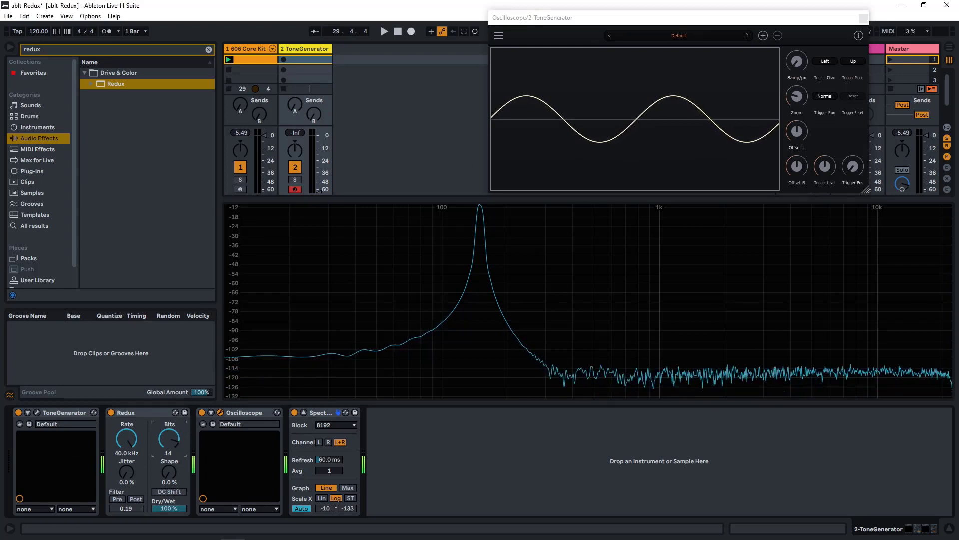
{"action": "left_click_drag", "start_coordinate": [170, 439], "coordinate": [170, 461]}
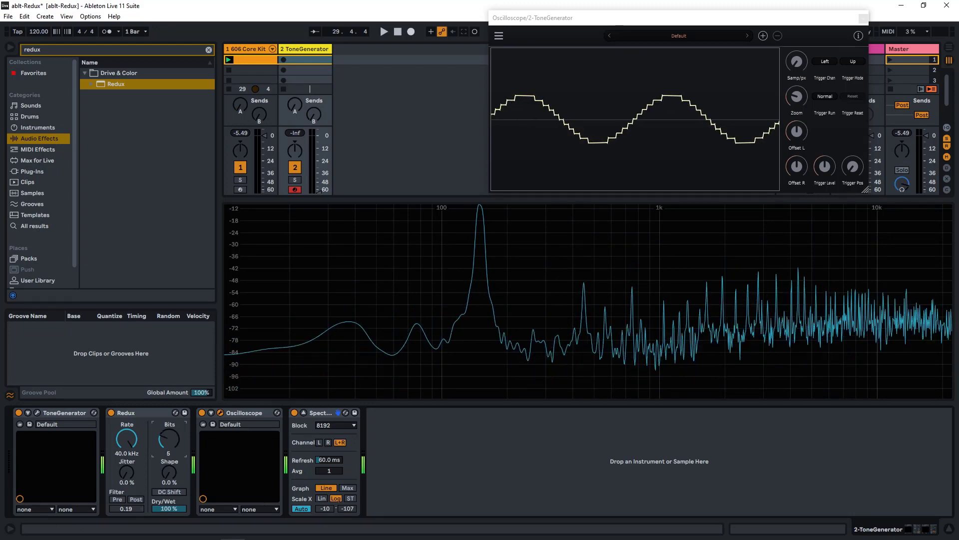
{"action": "mouse_move", "coordinate": [170, 461]}
{"action": "left_mouse_down"}
{"action": "mouse_move", "coordinate": [170, 469]}
{"action": "mouse_move", "coordinate": [169, 435]}
{"action": "mouse_move", "coordinate": [170, 463]}
{"action": "left_mouse_up"}
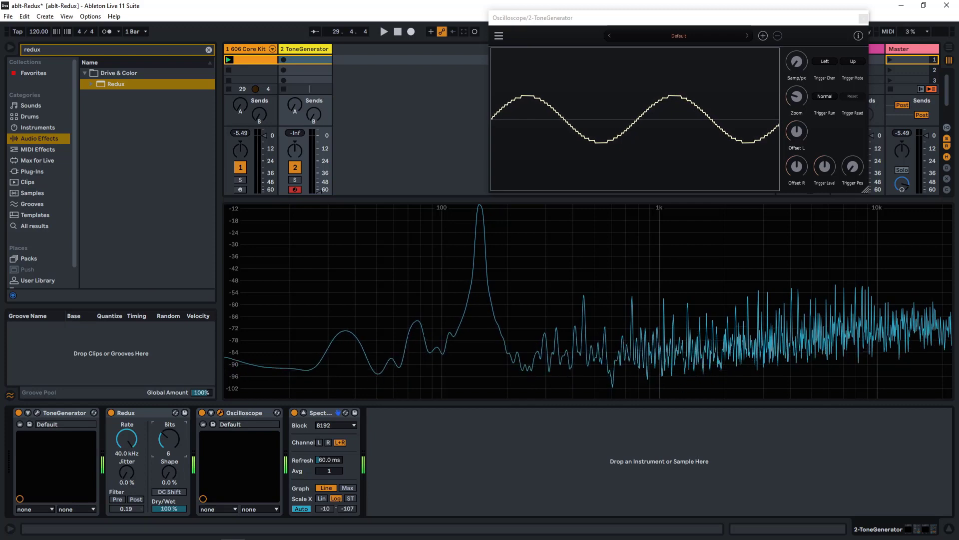
Step: Set Redux's Shape to 100% and Bits to 5 on the sine tone, and compare DC Shift, leaving it enabled
{"action": "left_click_drag", "start_coordinate": [169, 473], "coordinate": [169, 378]}
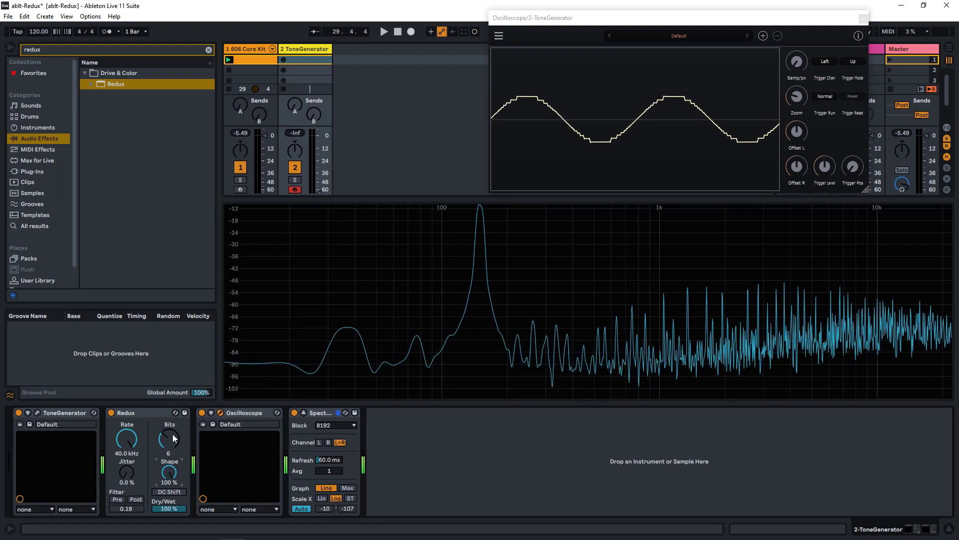
{"action": "left_click_drag", "start_coordinate": [169, 439], "coordinate": [169, 505]}
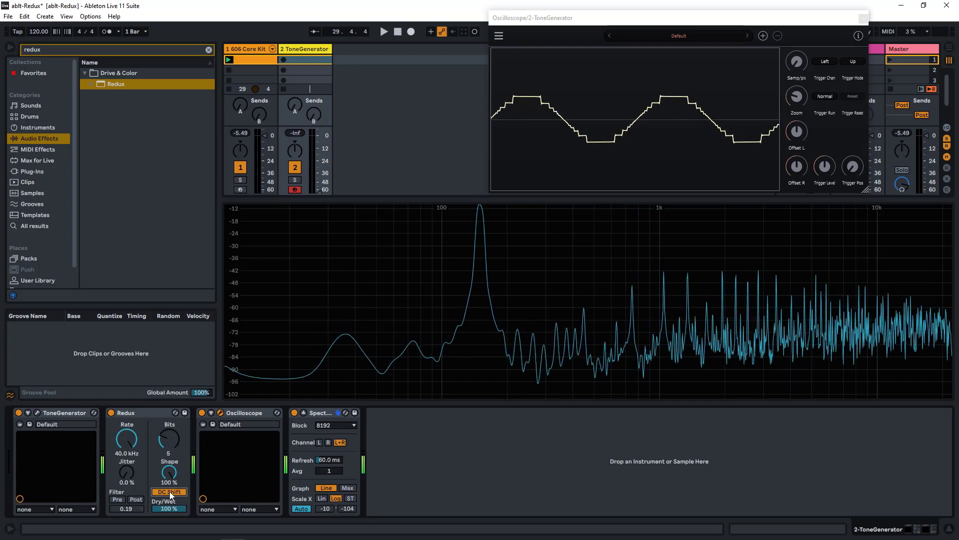
{"action": "left_click", "coordinate": [170, 492]}
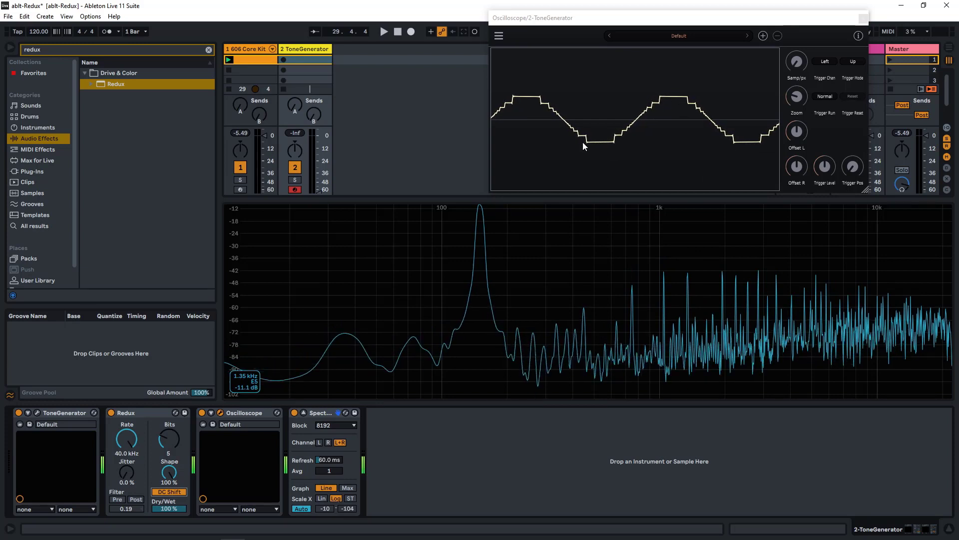
Step: Lower Redux's Shape and raise its Bits to compare the stepping of the sine wave in Oscilloscope
{"action": "left_click_drag", "start_coordinate": [169, 472], "coordinate": [169, 529]}
{"action": "left_click_drag", "start_coordinate": [170, 443], "coordinate": [170, 413]}
{"action": "left_click_drag", "start_coordinate": [170, 473], "coordinate": [173, 495]}
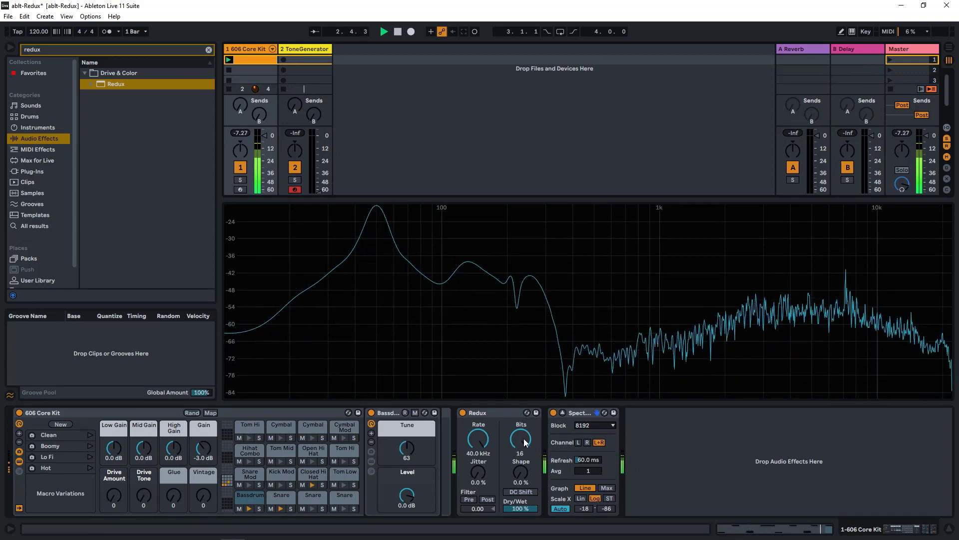
Step: On the 606 drum track's Redux, set Bits to 4 and Shape to 71%, and enable DC Shift
{"action": "left_click_drag", "start_coordinate": [519, 446], "coordinate": [519, 492]}
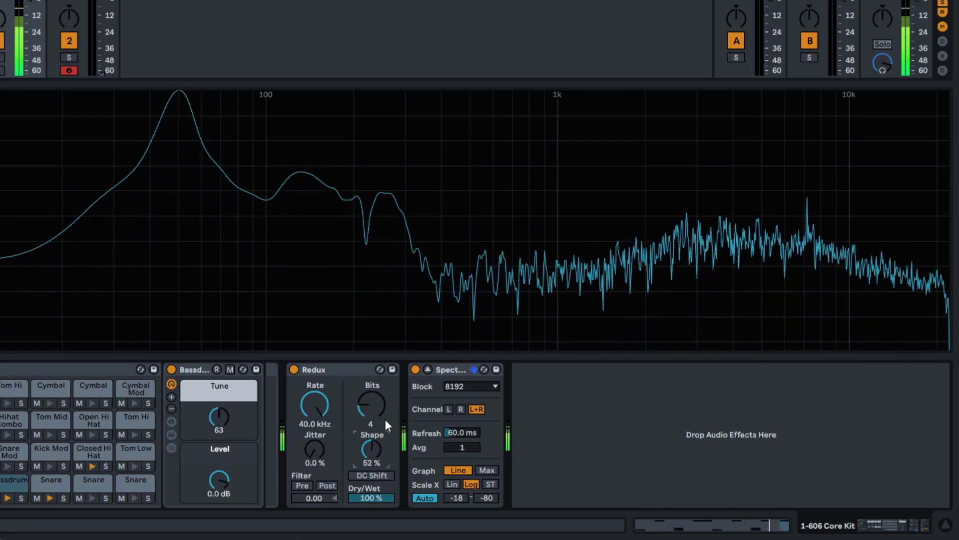
{"action": "left_click_drag", "start_coordinate": [372, 447], "coordinate": [373, 425]}
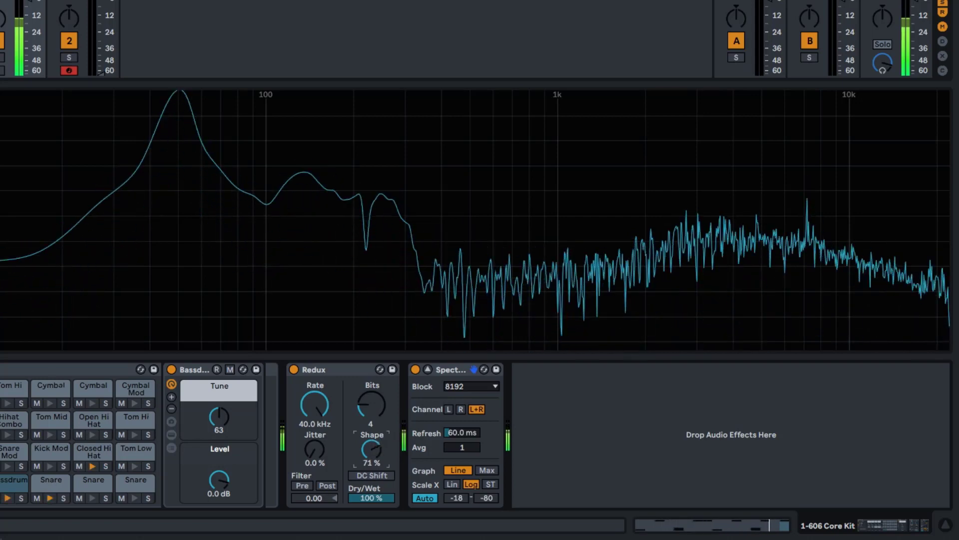
{"action": "left_click", "coordinate": [372, 475]}
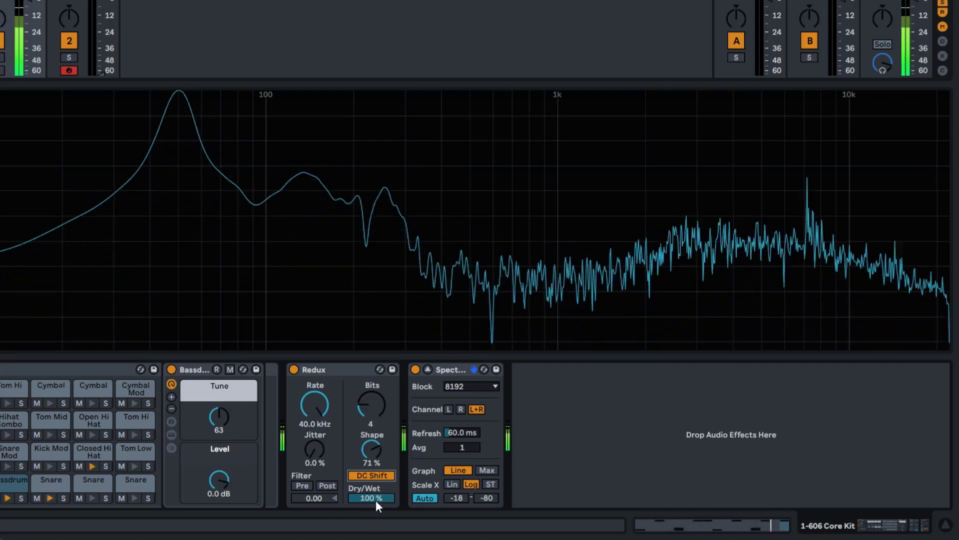
Step: Reduce Redux's Dry/Wet to 17% and compare the drum loop with the effect bypassed and active, leaving it active
{"action": "left_click_drag", "start_coordinate": [376, 499], "coordinate": [375, 539]}
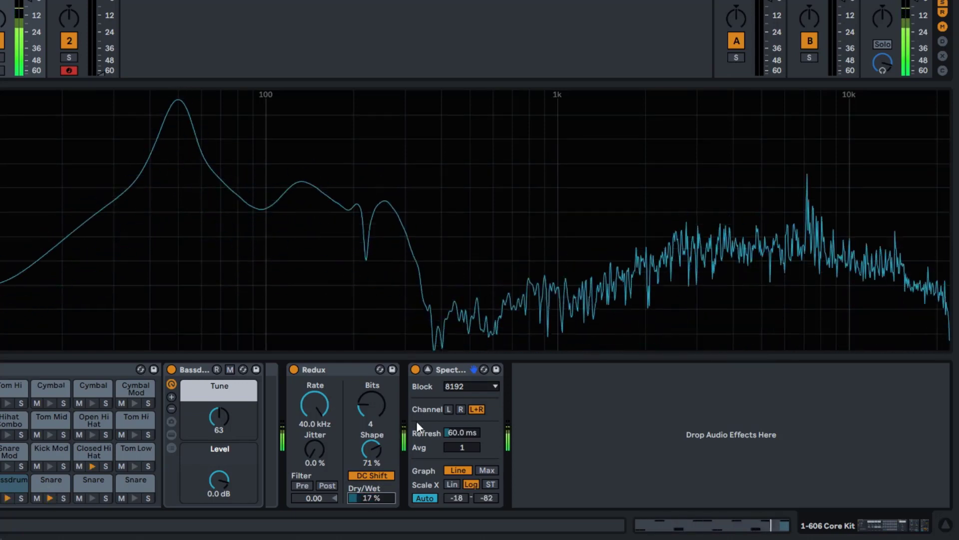
{"action": "left_click", "coordinate": [298, 372]}
{"action": "left_click", "coordinate": [293, 368]}
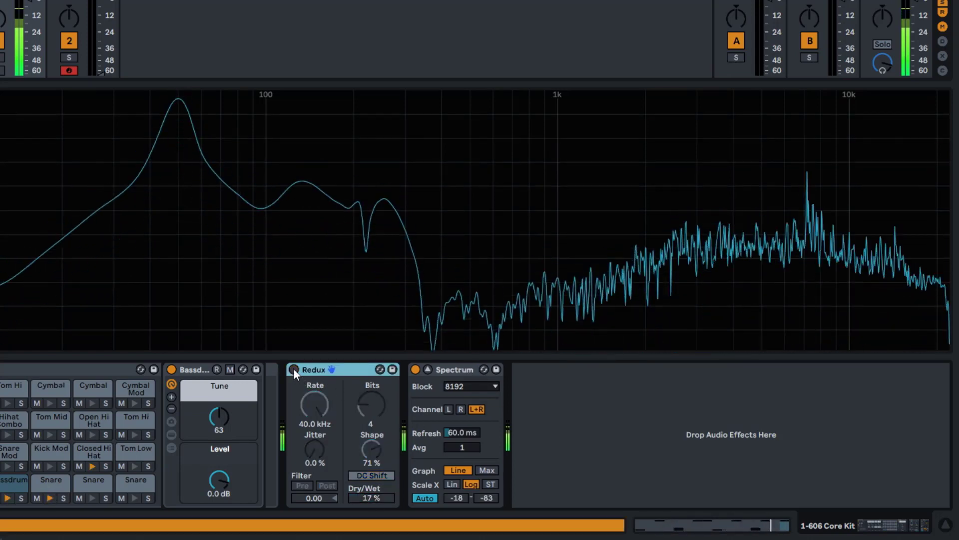
{"action": "left_click", "coordinate": [293, 368]}
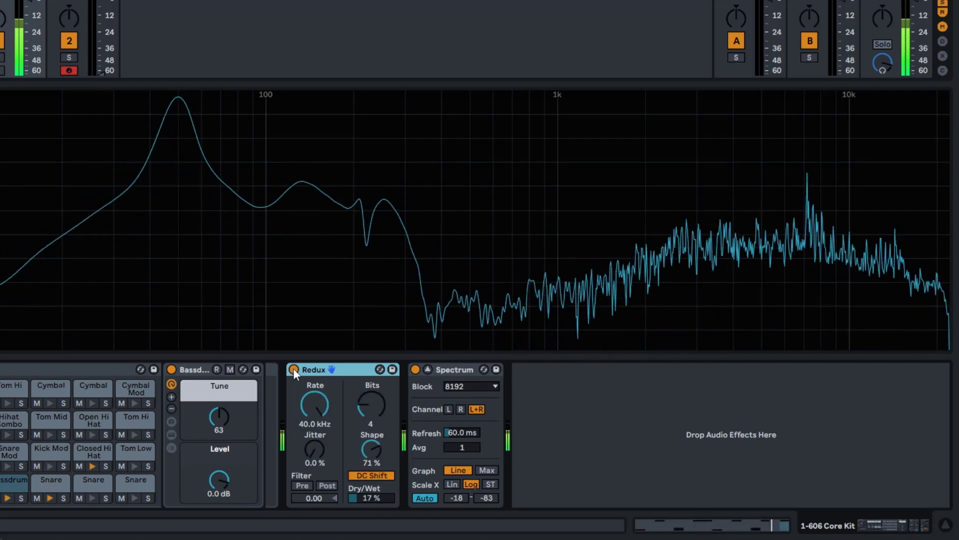
{"action": "left_click", "coordinate": [293, 369]}
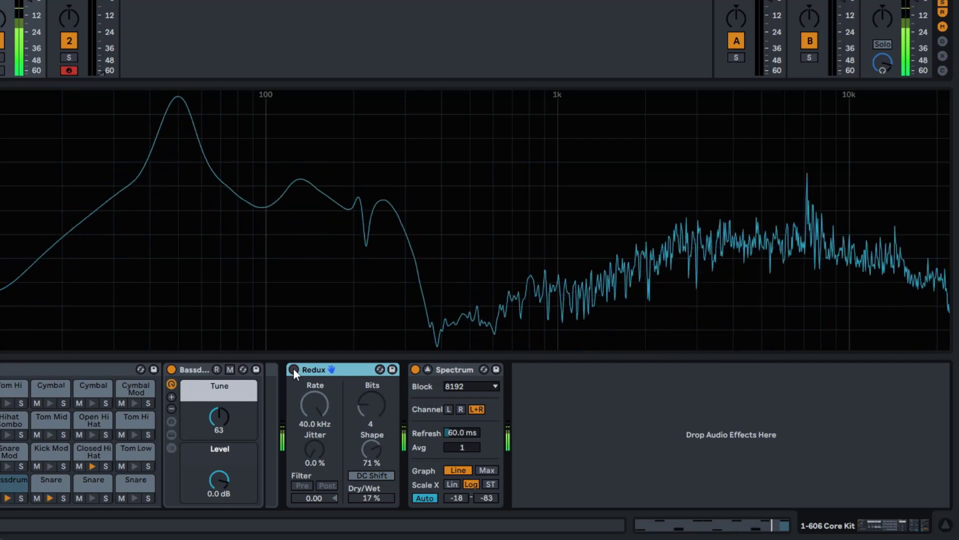
{"action": "left_click", "coordinate": [293, 368]}
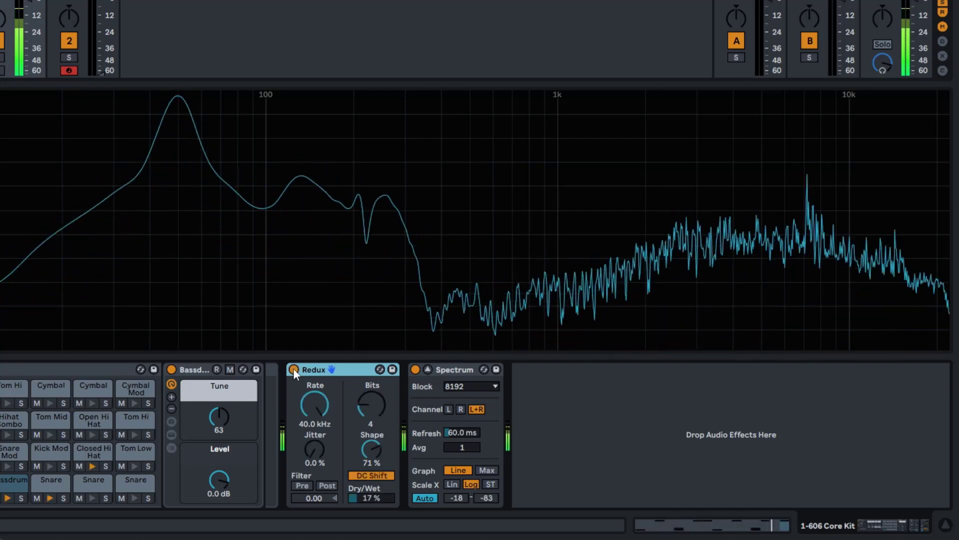
{"action": "left_click", "coordinate": [292, 368]}
{"action": "left_click", "coordinate": [293, 368]}
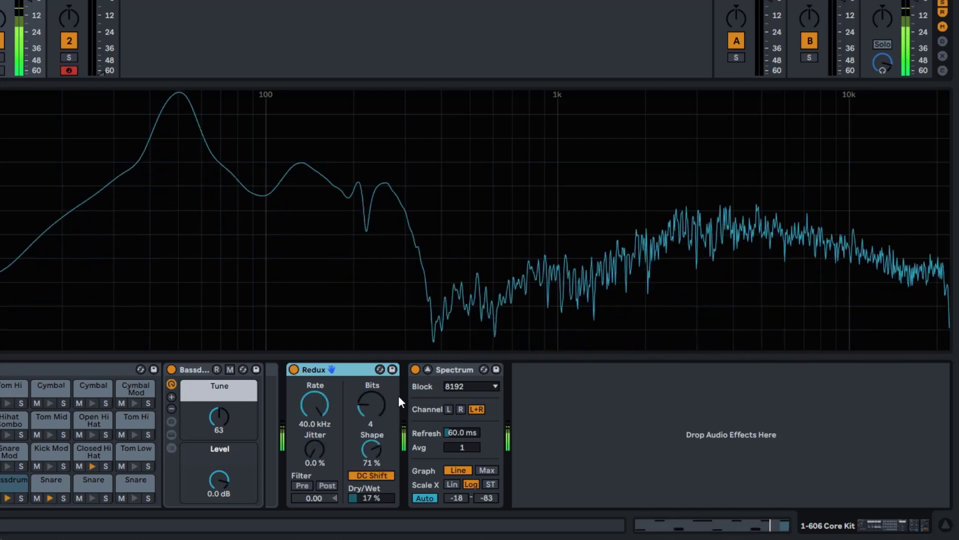
Step: Set Redux's Bits to 6 and compare the drum loop with DC Shift off and on, leaving it on
{"action": "left_click_drag", "start_coordinate": [380, 403], "coordinate": [381, 384]}
{"action": "left_click_drag", "start_coordinate": [373, 420], "coordinate": [373, 427]}
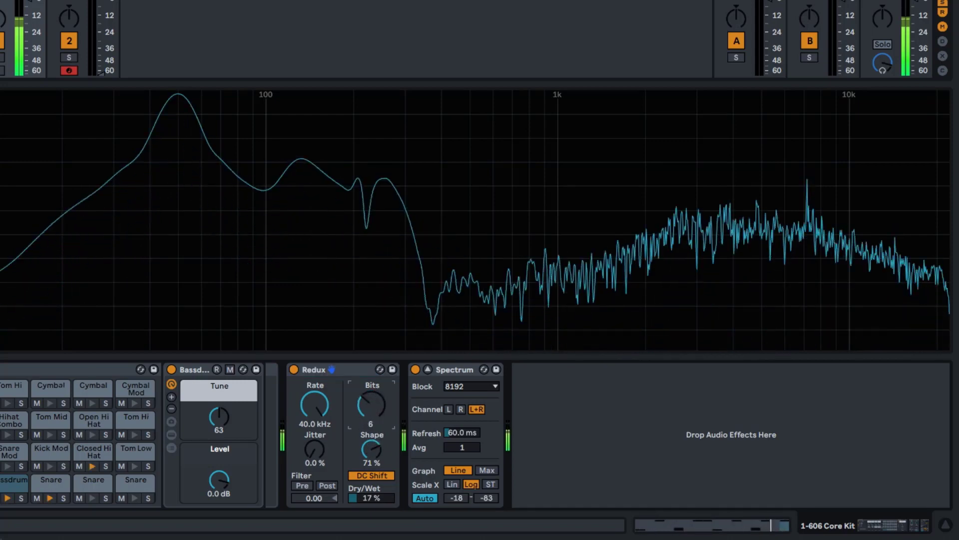
{"action": "left_click", "coordinate": [370, 476]}
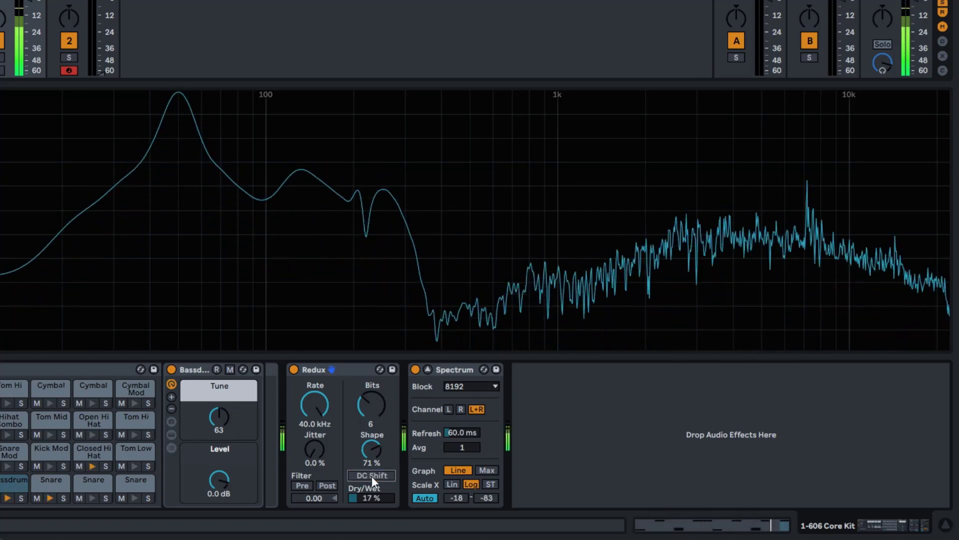
{"action": "left_click", "coordinate": [372, 476]}
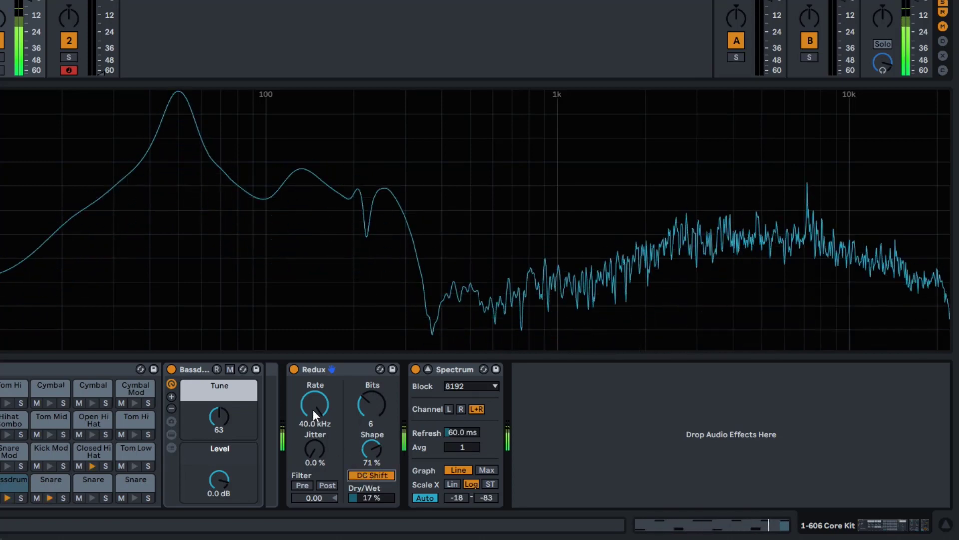
Step: Set Redux's Rate to 7.43 kHz and Jitter to 40%, with Dry/Wet adjusted to 17%
{"action": "left_click_drag", "start_coordinate": [313, 410], "coordinate": [315, 437]}
{"action": "mouse_move", "coordinate": [368, 498]}
{"action": "left_mouse_down"}
{"action": "mouse_move", "coordinate": [368, 470]}
{"action": "mouse_move", "coordinate": [367, 497]}
{"action": "left_mouse_up"}
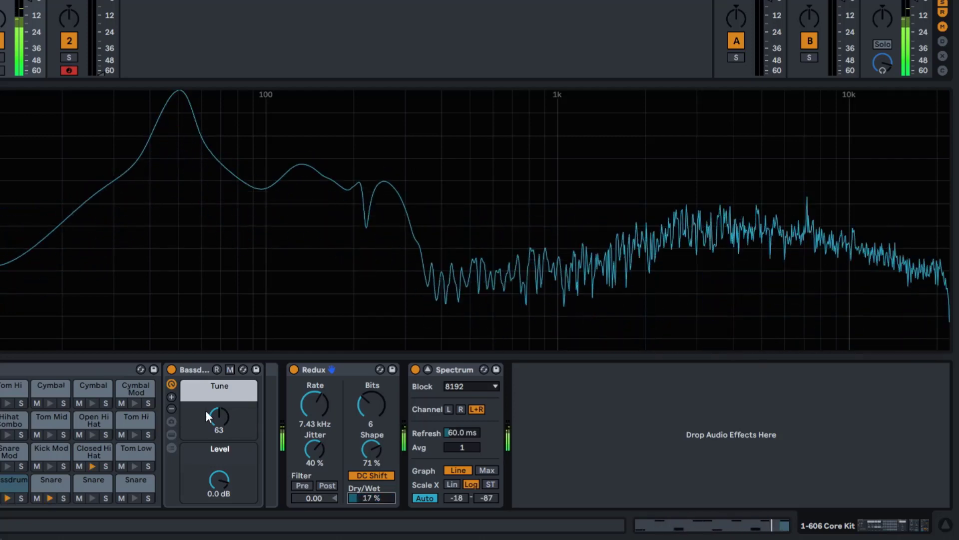